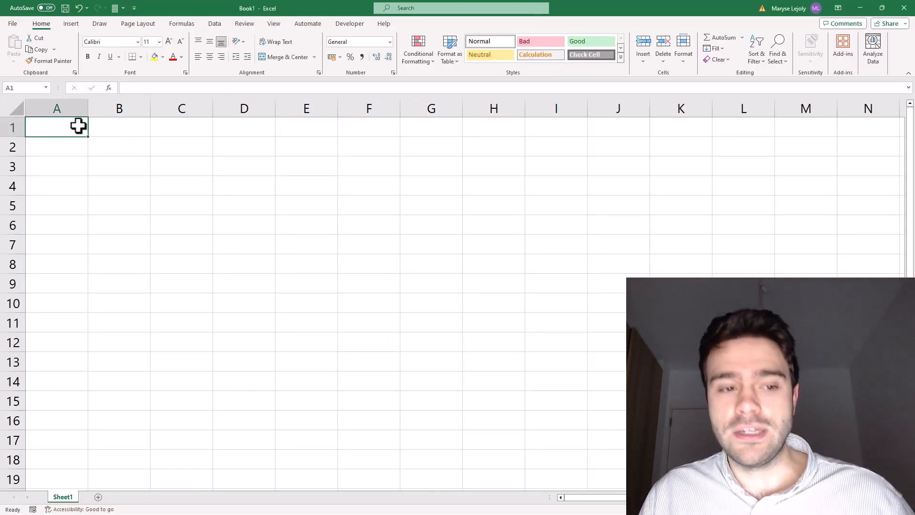
Enter the column headers Date in A1 and Value in B1
{"action": "type", "text": "Date"}
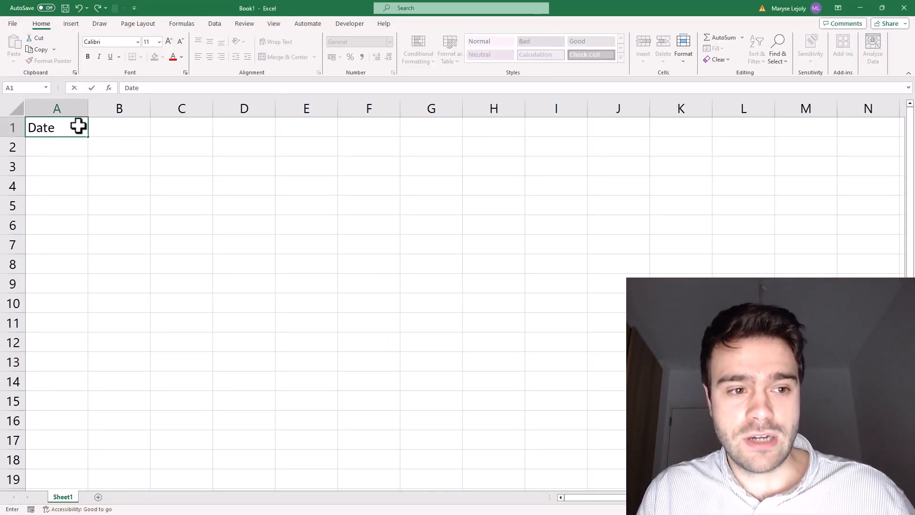
{"action": "key", "text": "Tab"}
{"action": "type", "text": "Value"}
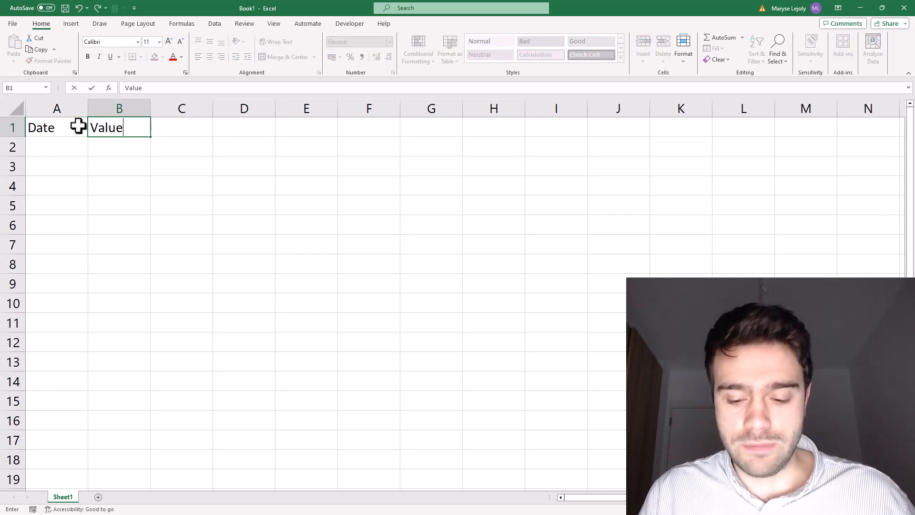
{"action": "key", "text": "Return"}
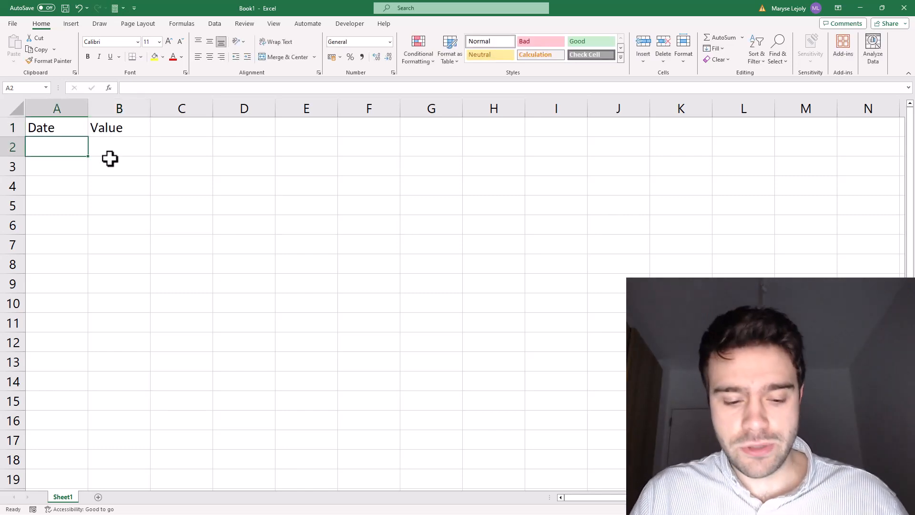
Enter the formula =SEQUENCE(365) in A2 to generate the entries of the Date column
{"action": "type", "text": "=SE"}
{"action": "left_click", "coordinate": [66, 193]}
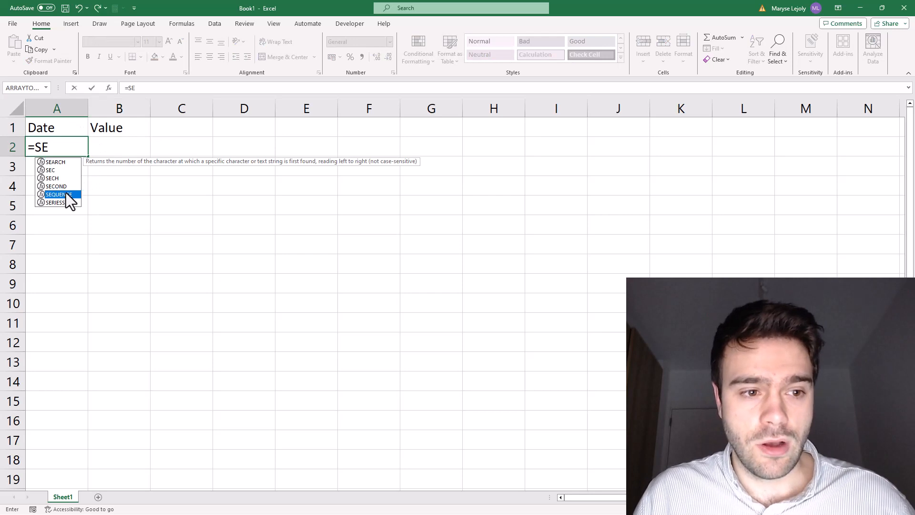
{"action": "double_click", "coordinate": [67, 194]}
{"action": "type", "text": "365)"}
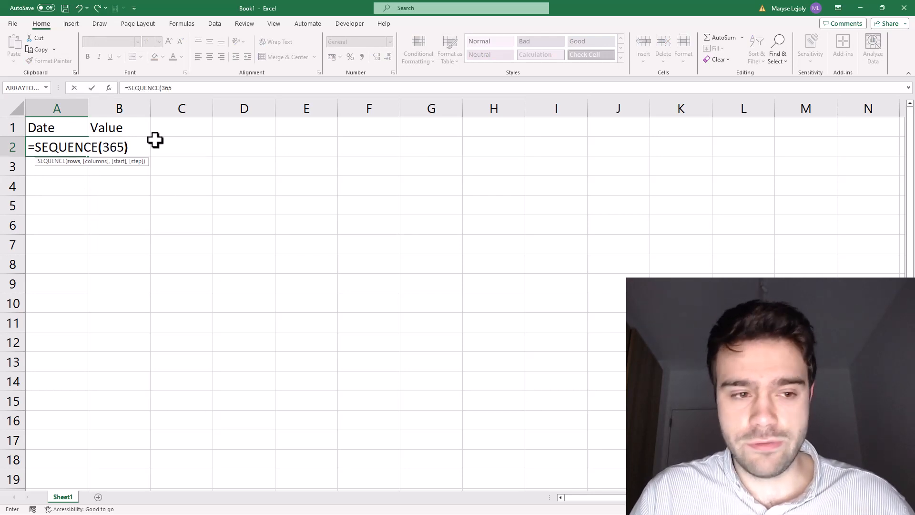
{"action": "key", "text": "Return"}
Format the whole sequence below the Date header as Short Date
{"action": "left_click", "coordinate": [81, 144]}
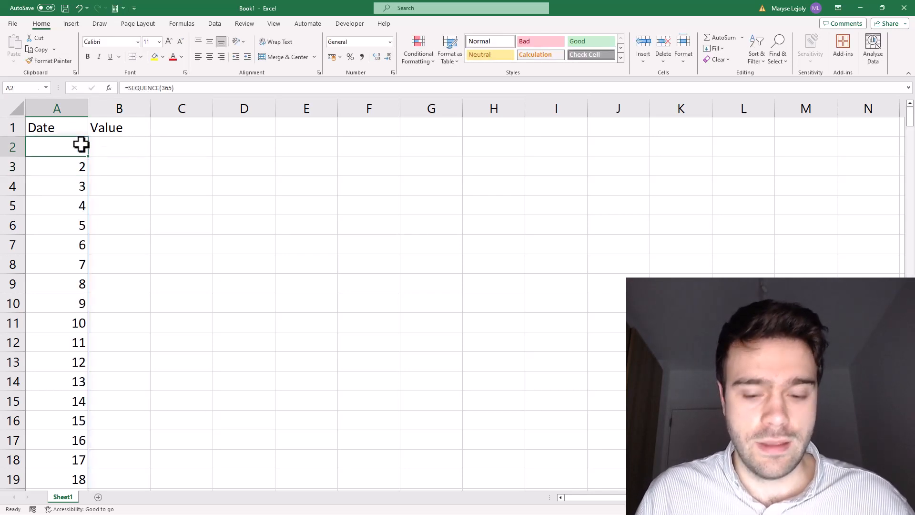
{"action": "key", "text": "ctrl+shift+Down"}
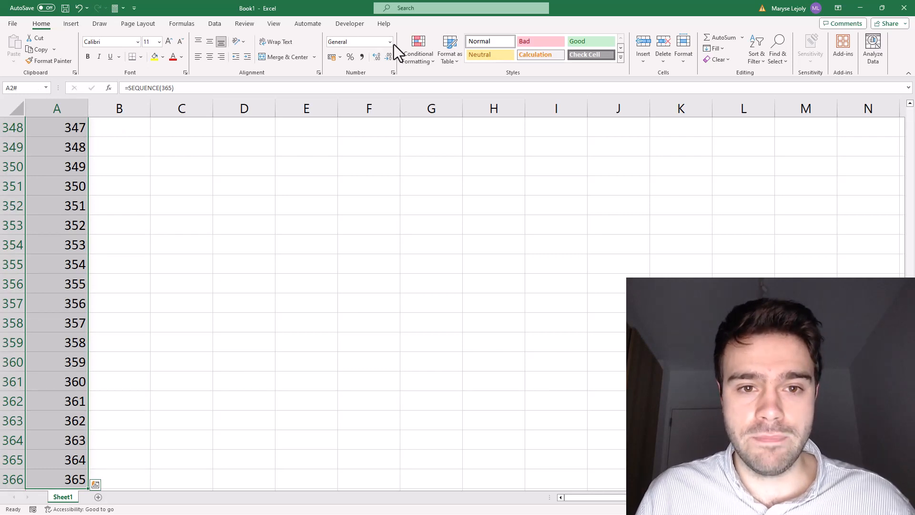
{"action": "left_click", "coordinate": [391, 43]}
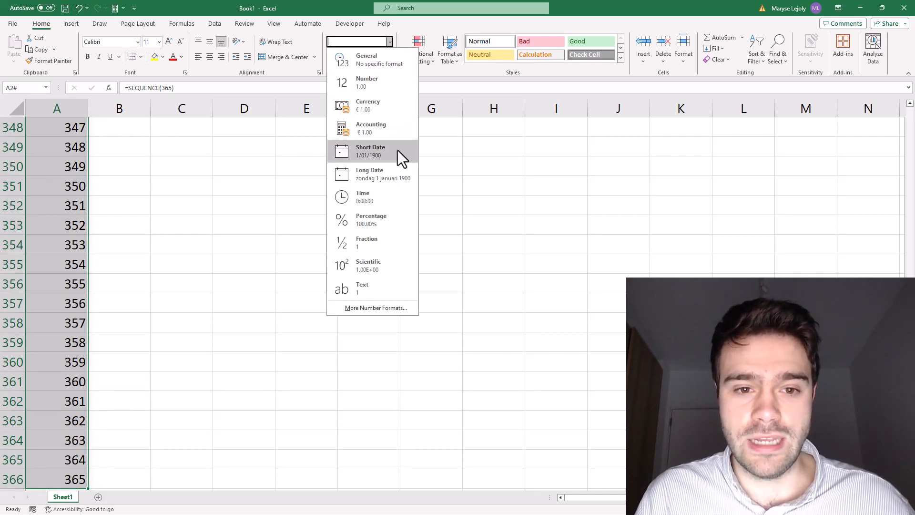
{"action": "left_click", "coordinate": [397, 150]}
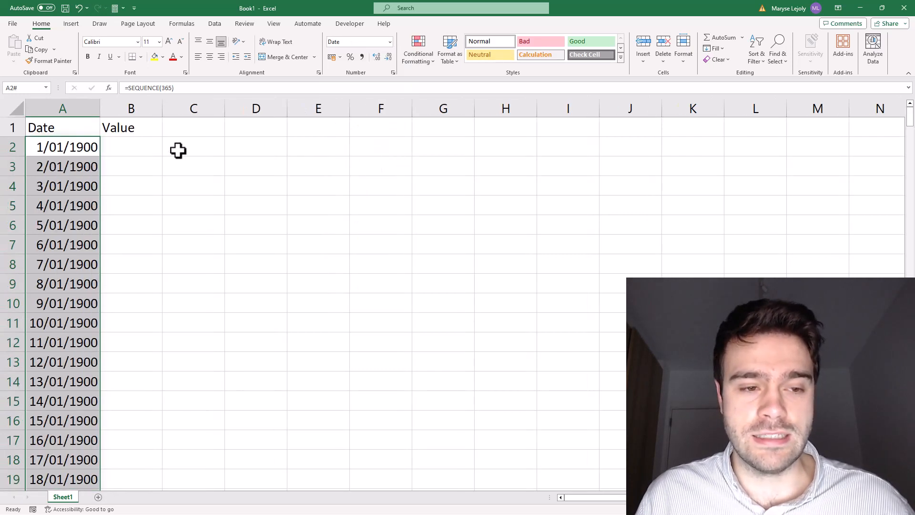
Enter =RANDBETWEEN(0,100) in B2 and fill the formula down the Value column alongside all the dates
{"action": "left_click", "coordinate": [151, 150]}
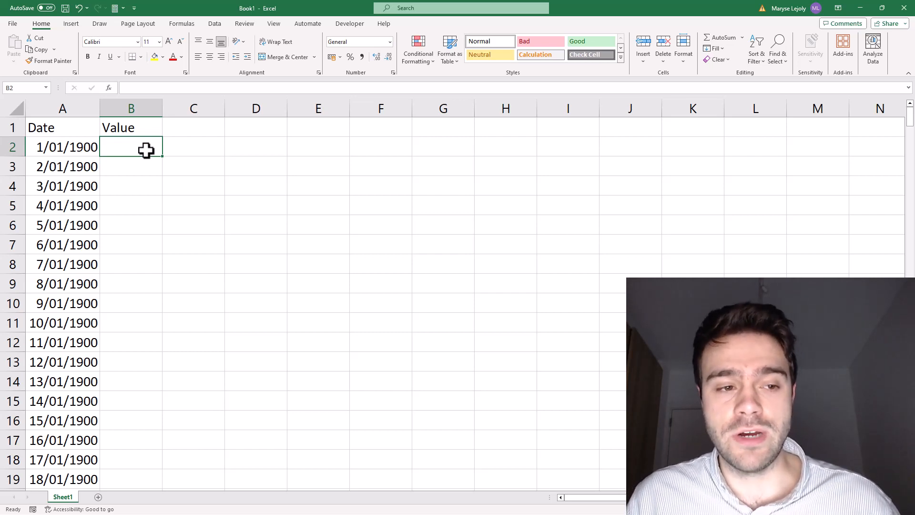
{"action": "left_click", "coordinate": [67, 150]}
{"action": "left_click", "coordinate": [126, 151]}
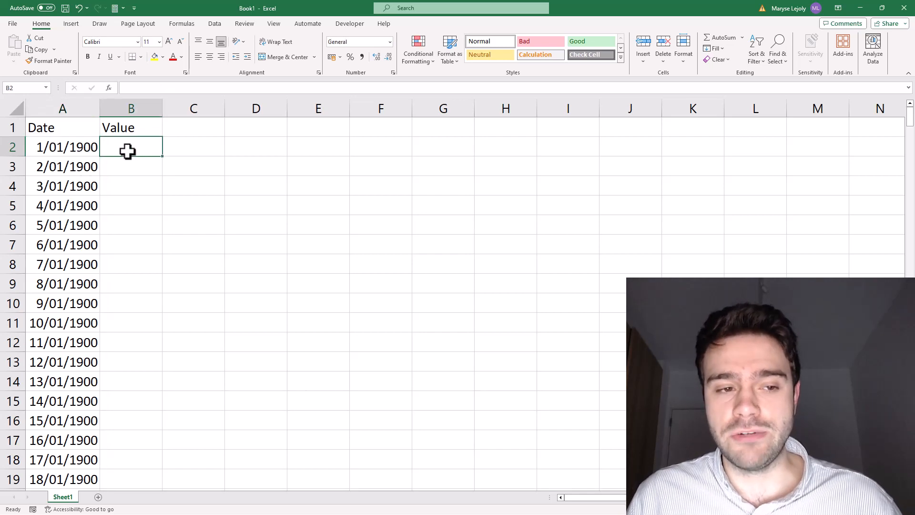
{"action": "type", "text": "=RAND"}
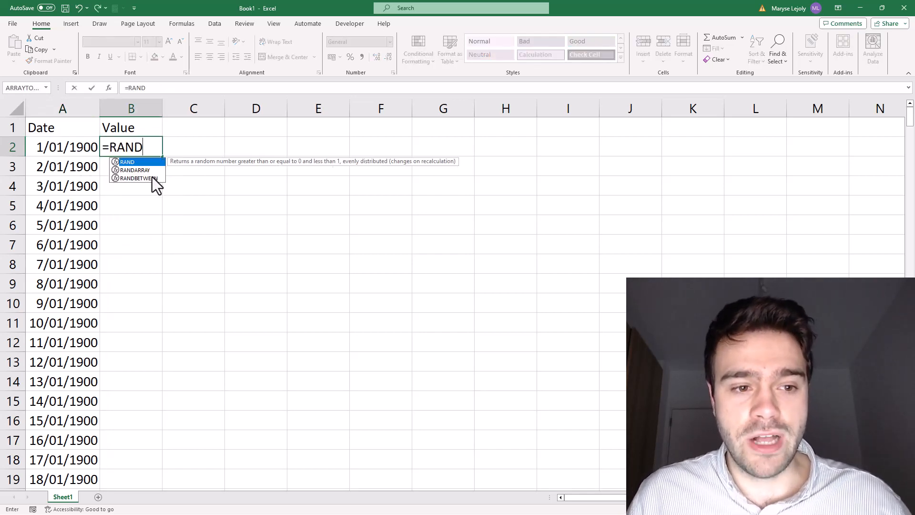
{"action": "double_click", "coordinate": [152, 177]}
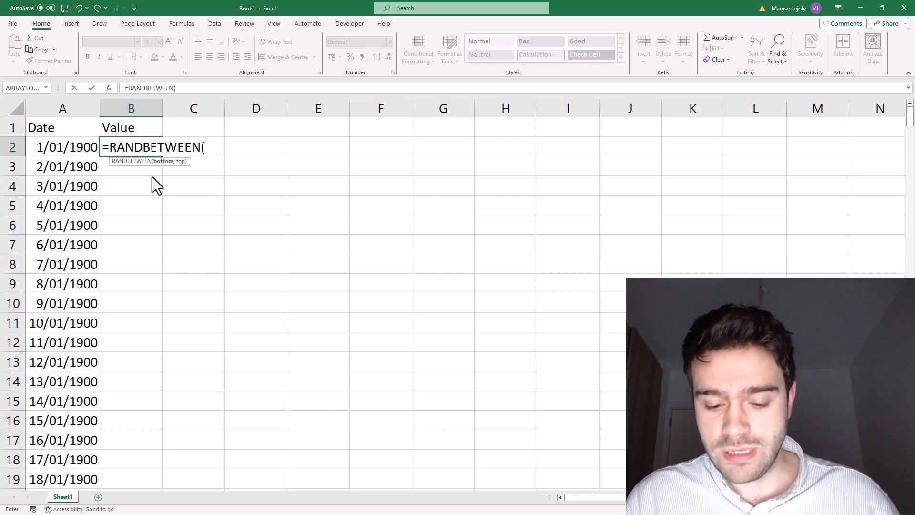
{"action": "type", "text": "0,100)"}
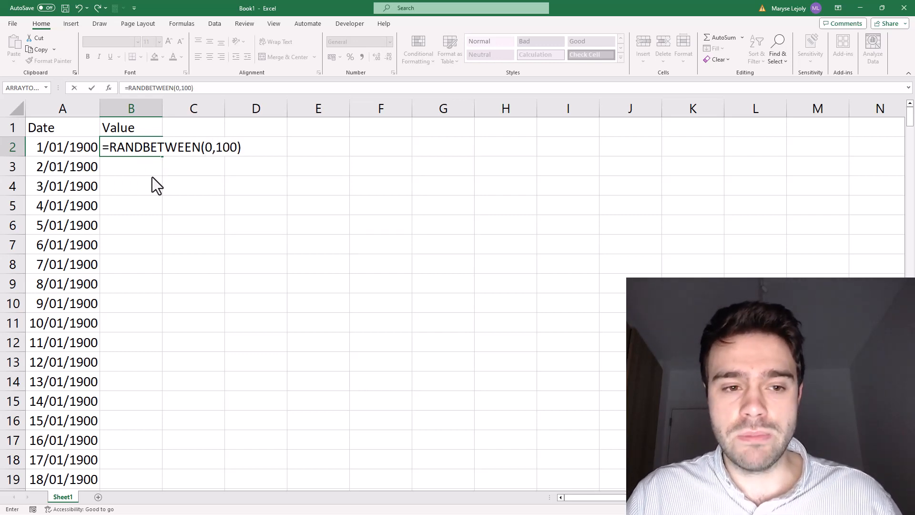
{"action": "key", "text": "Return"}
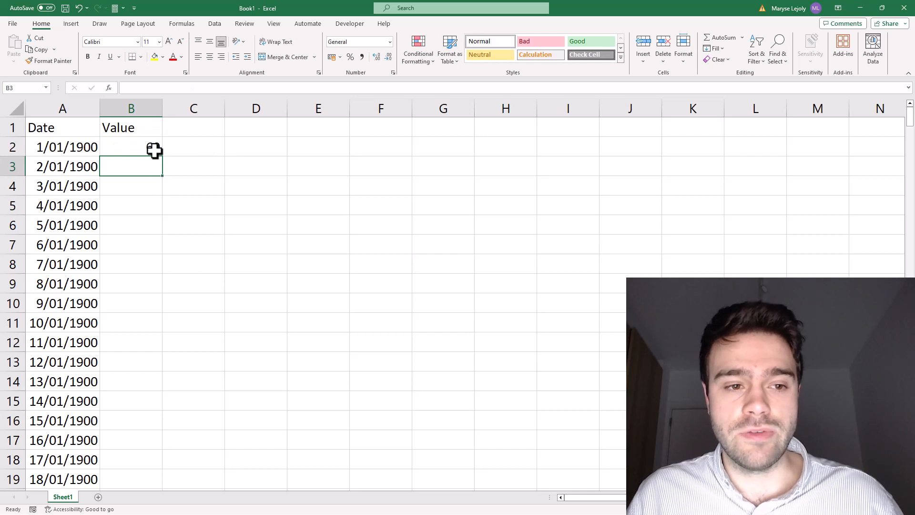
{"action": "left_click", "coordinate": [153, 149]}
{"action": "double_click", "coordinate": [163, 155]}
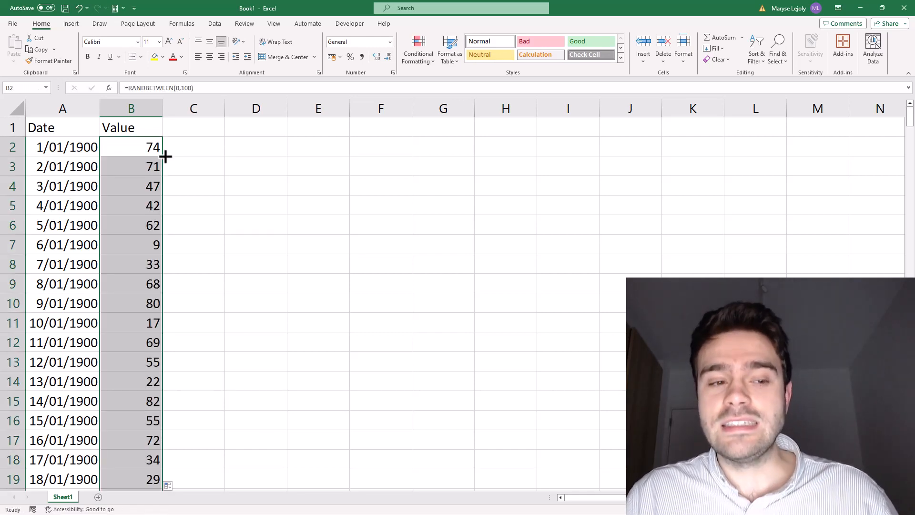
Replace the random-number formulas in the Value column with static values by copying and pasting them in place as values
{"action": "right_click", "coordinate": [110, 159]}
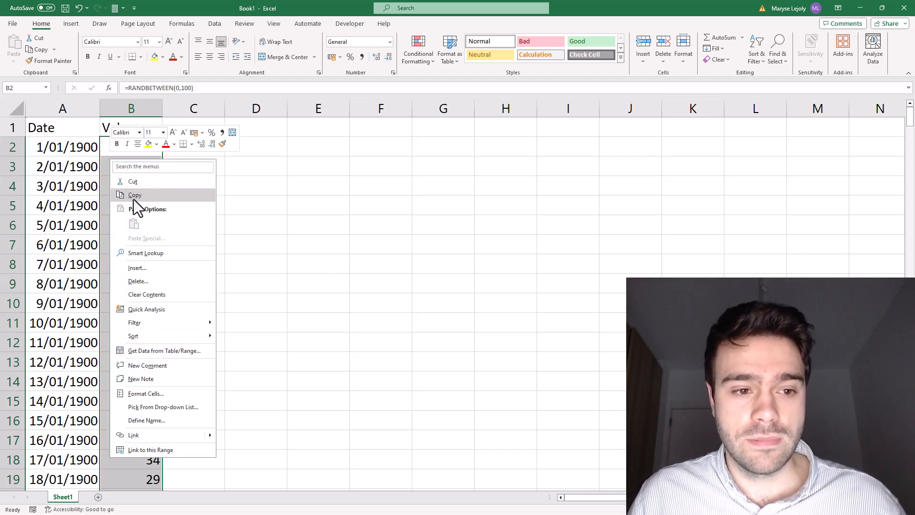
{"action": "left_click", "coordinate": [133, 198]}
{"action": "right_click", "coordinate": [139, 151]}
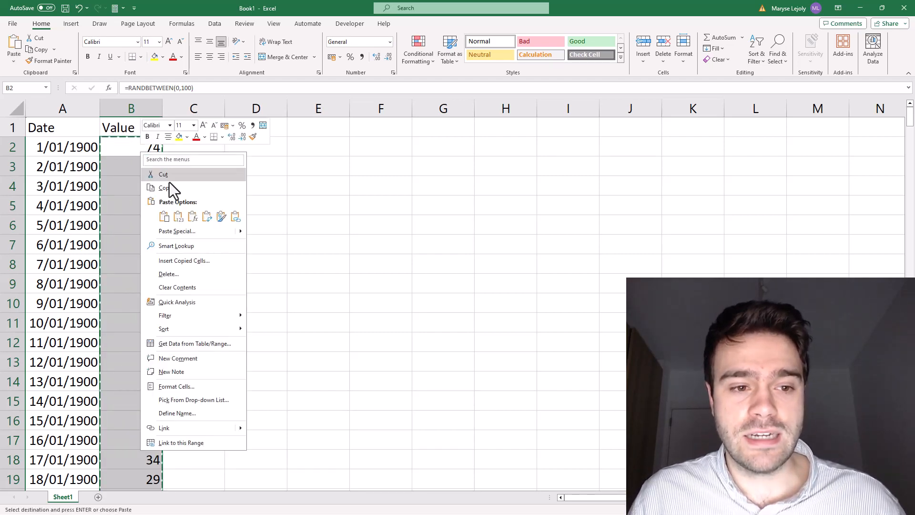
{"action": "left_click", "coordinate": [178, 217]}
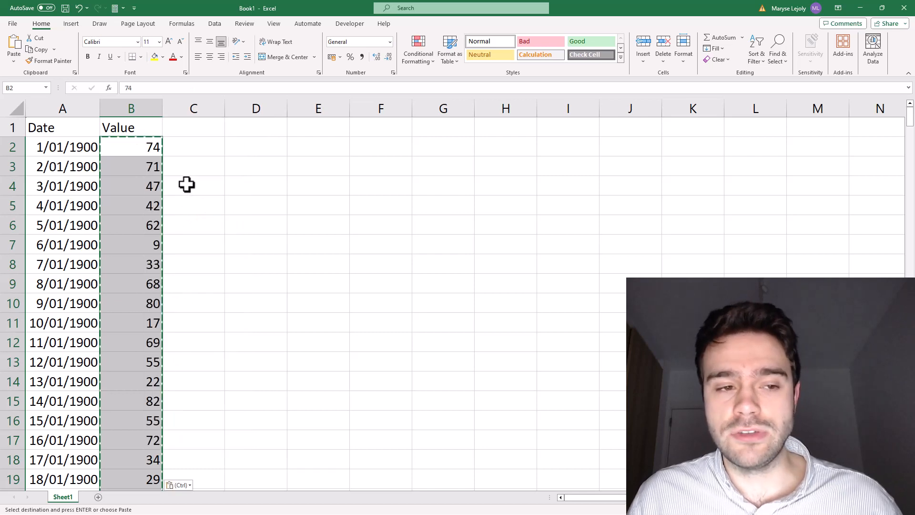
Insert a PivotTable based on the range A1:B366, placed on the existing worksheet at cell D1
{"action": "left_click", "coordinate": [79, 134]}
{"action": "key", "text": "ctrl+shift+End"}
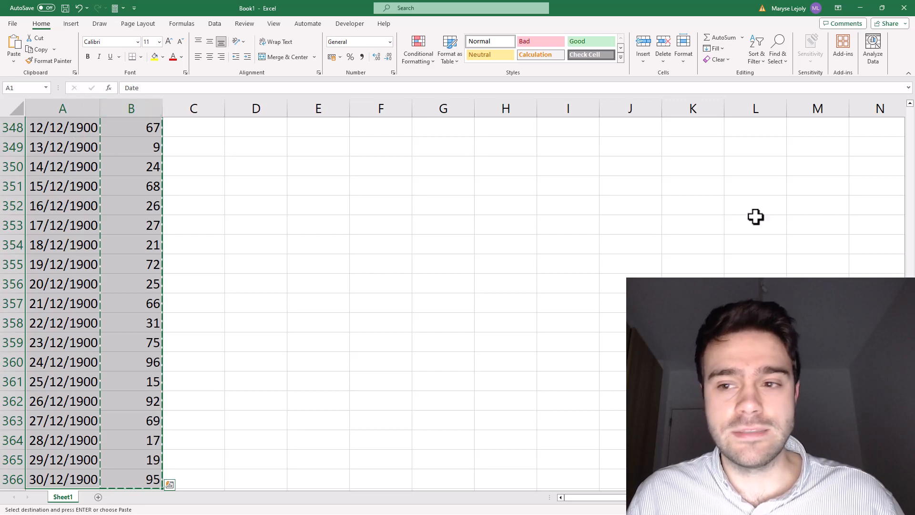
{"action": "left_click_drag", "start_coordinate": [909, 471], "coordinate": [904, 99]}
{"action": "left_click", "coordinate": [76, 26]}
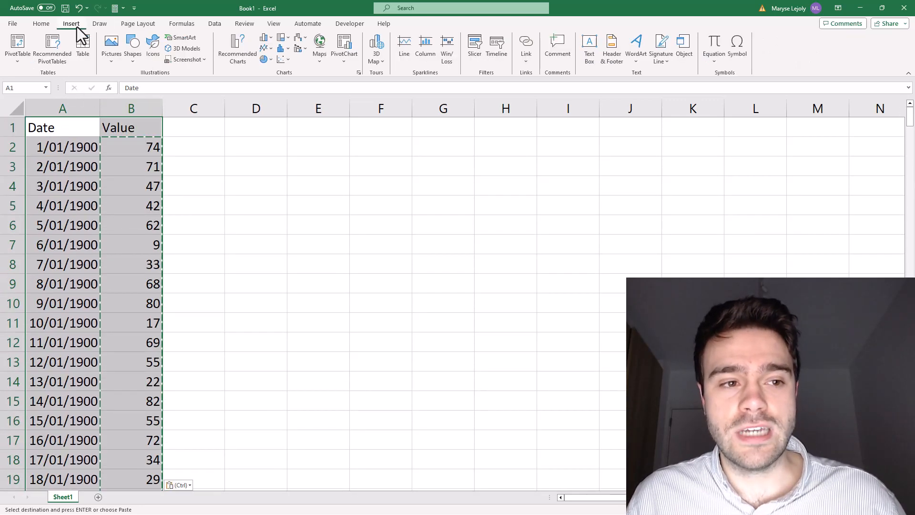
{"action": "left_click", "coordinate": [23, 42]}
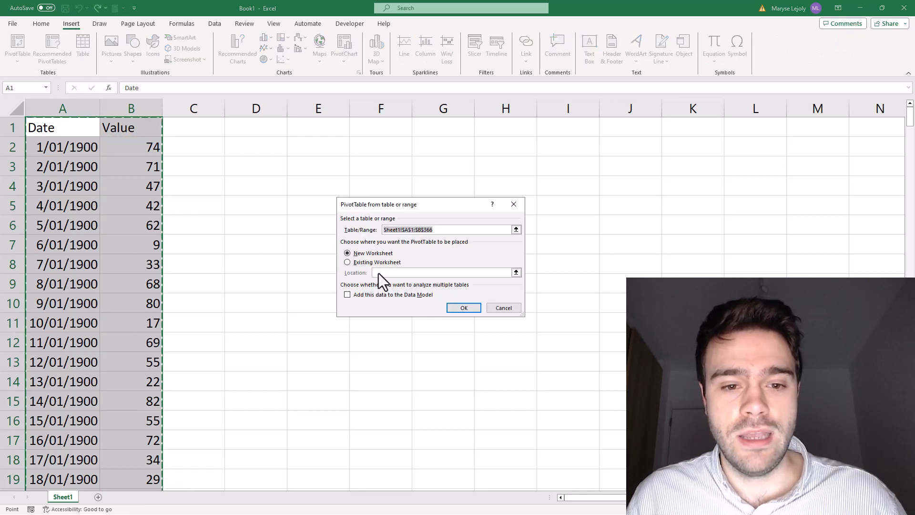
{"action": "left_click", "coordinate": [373, 262]}
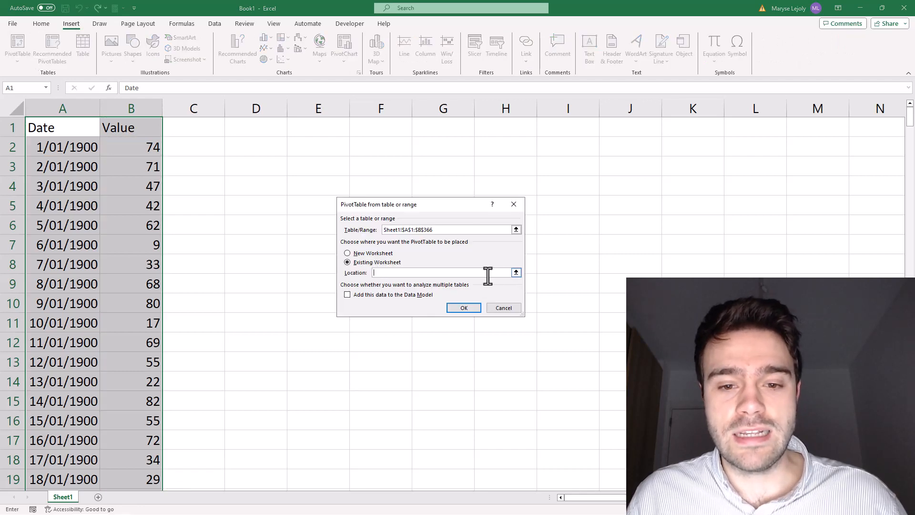
{"action": "left_click", "coordinate": [515, 273]}
{"action": "left_click", "coordinate": [264, 133]}
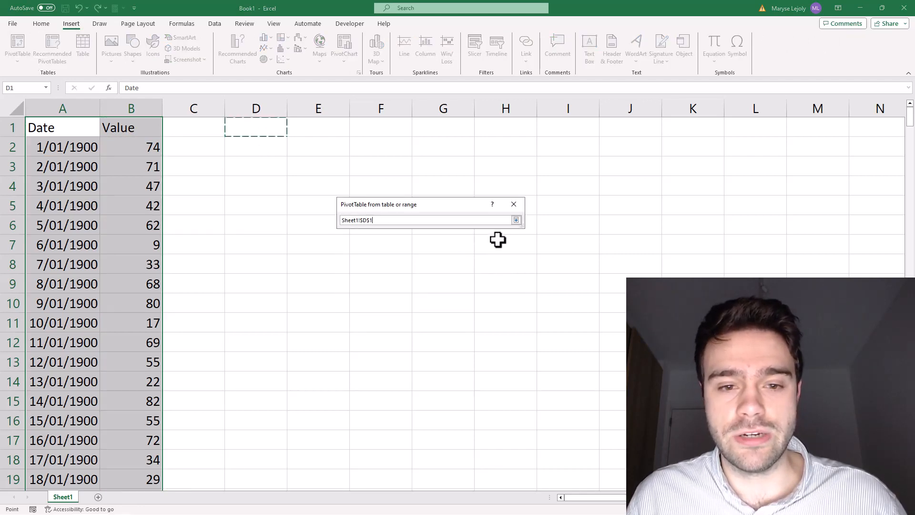
{"action": "left_click", "coordinate": [516, 221]}
{"action": "left_click", "coordinate": [467, 305]}
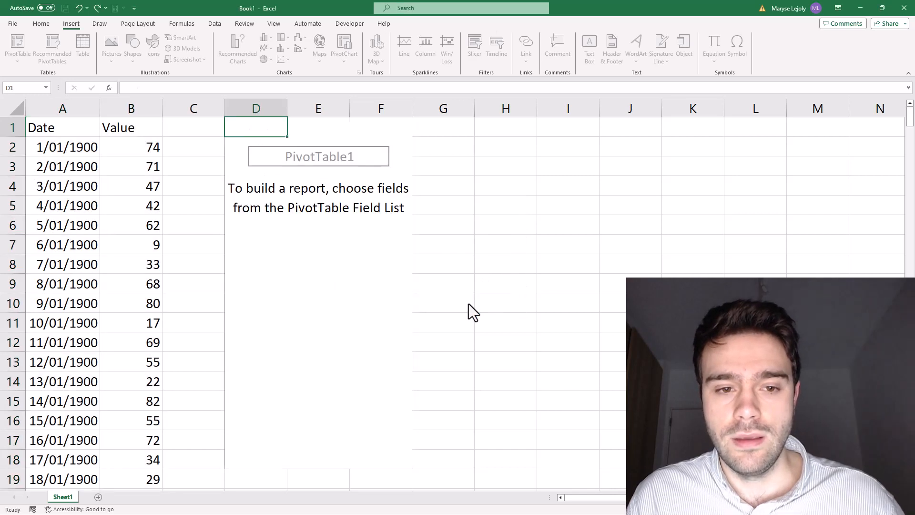
Add the Date field to the rows and the Value field to the values of the new PivotTable
{"action": "left_click", "coordinate": [327, 239]}
{"action": "left_click", "coordinate": [484, 204]}
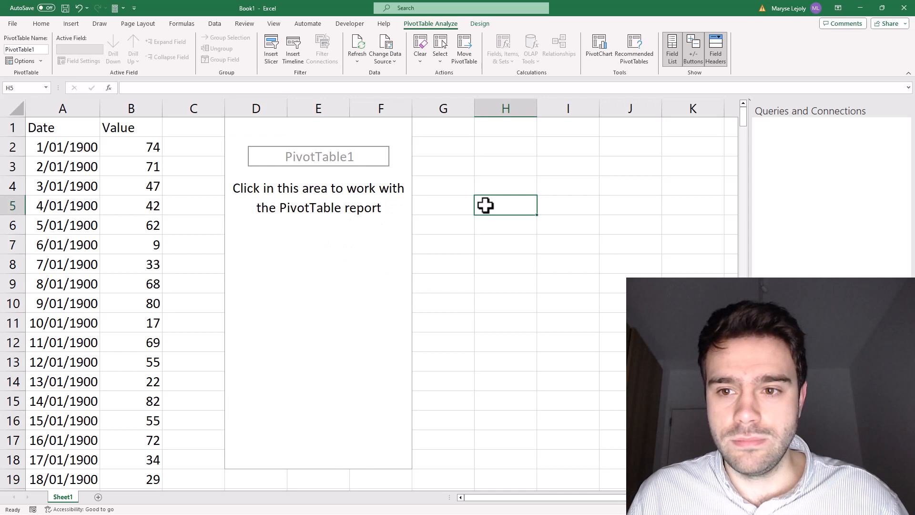
{"action": "left_click", "coordinate": [337, 220]}
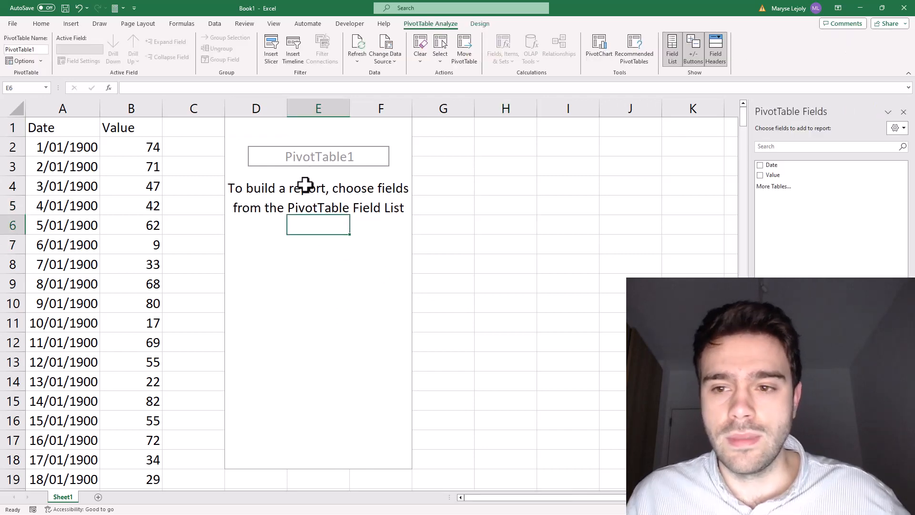
{"action": "left_click", "coordinate": [762, 169]}
{"action": "left_click", "coordinate": [760, 179]}
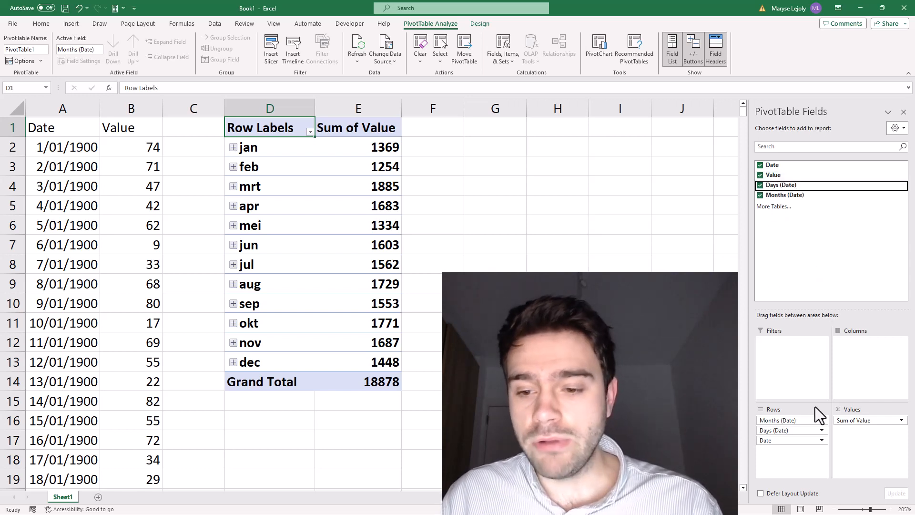
Remove the Days (Date) and Months (Date) fields from the PivotTable's rows, keeping only Date
{"action": "left_click", "coordinate": [820, 430]}
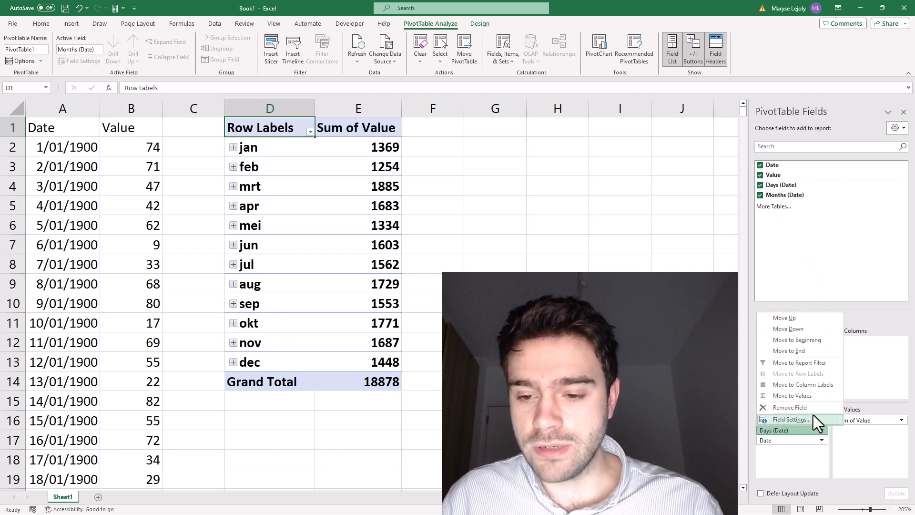
{"action": "left_click", "coordinate": [812, 409]}
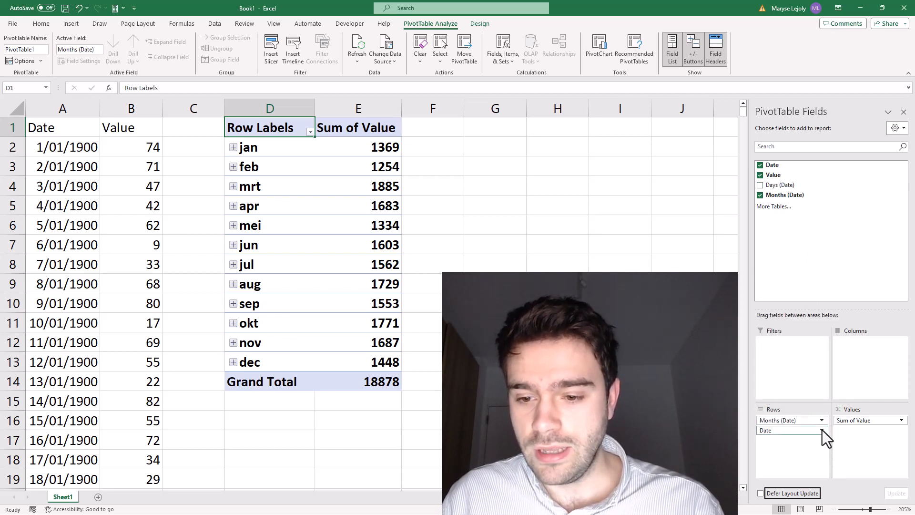
{"action": "left_click", "coordinate": [821, 420]}
{"action": "left_click", "coordinate": [805, 403]}
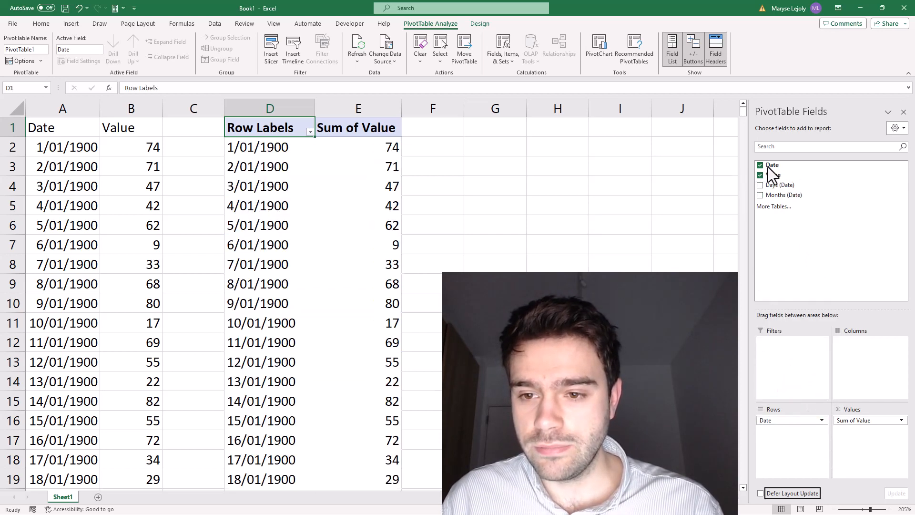
{"action": "right_click", "coordinate": [790, 186]}
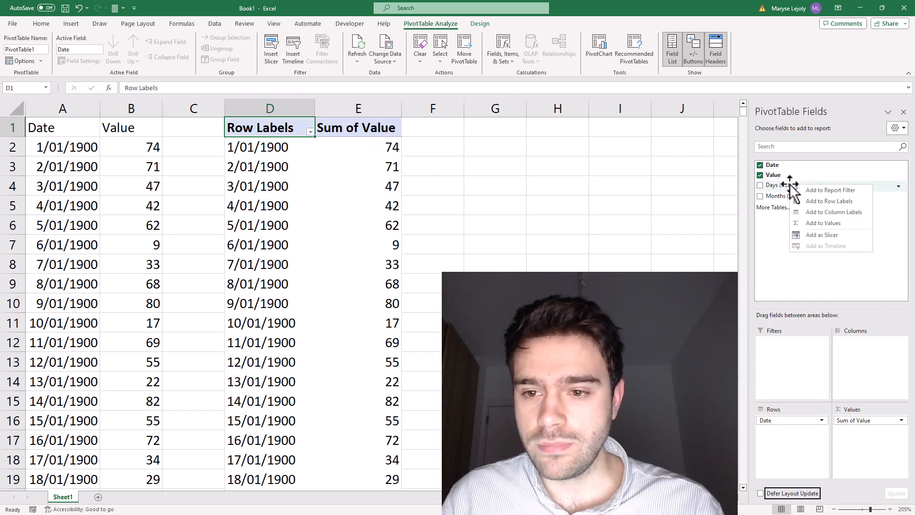
{"action": "left_click", "coordinate": [775, 255]}
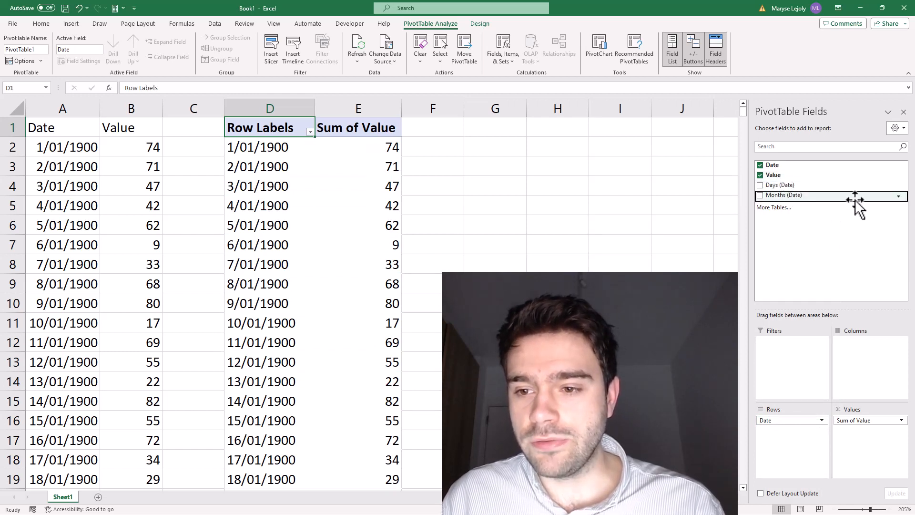
{"action": "left_click", "coordinate": [902, 198]}
{"action": "left_click", "coordinate": [858, 242]}
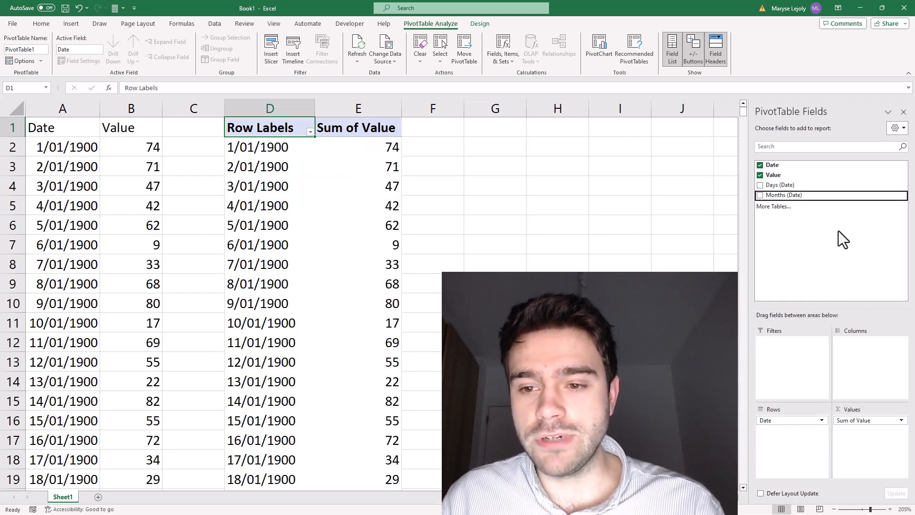
Ungroup the date entries in the PivotTable's row labels
{"action": "left_click", "coordinate": [265, 148]}
{"action": "left_click", "coordinate": [229, 52]}
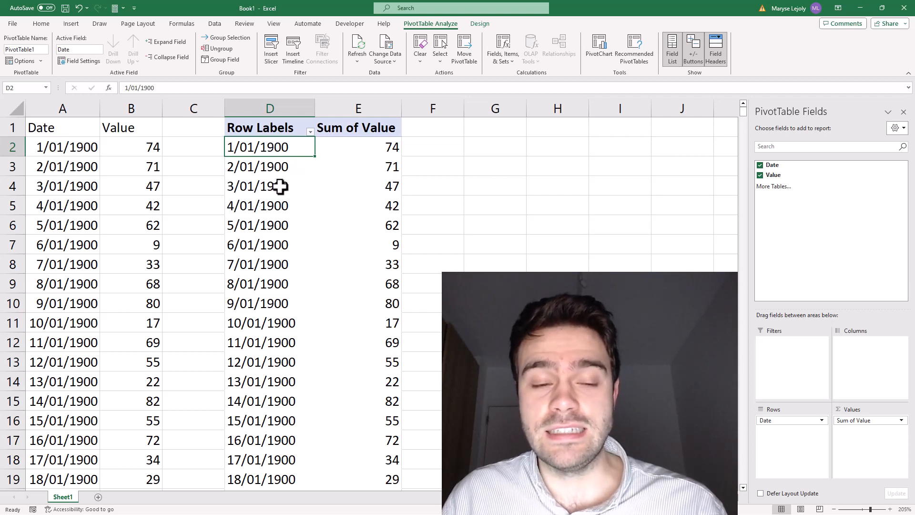
Group the dates in the PivotTable's row labels by Months and Quarters, keeping the automatic start and end dates
{"action": "left_click", "coordinate": [357, 165]}
{"action": "left_click", "coordinate": [290, 151]}
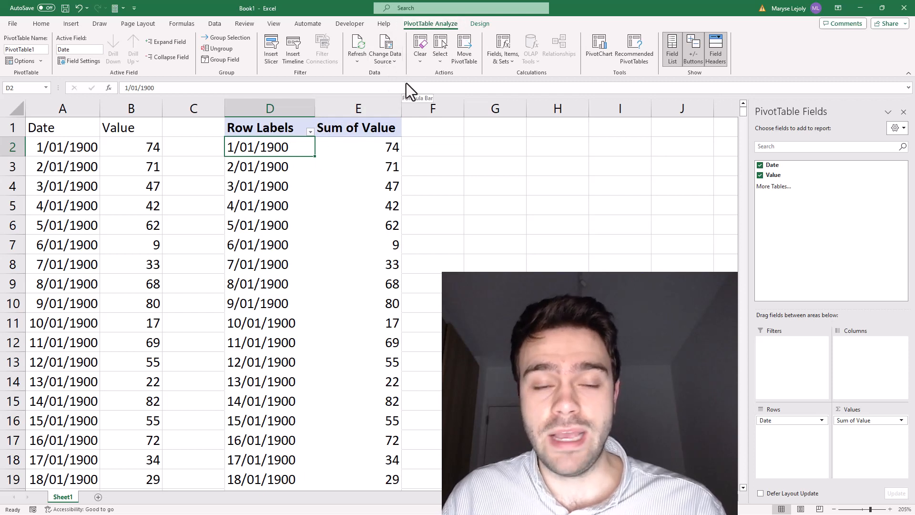
{"action": "left_click", "coordinate": [220, 58]}
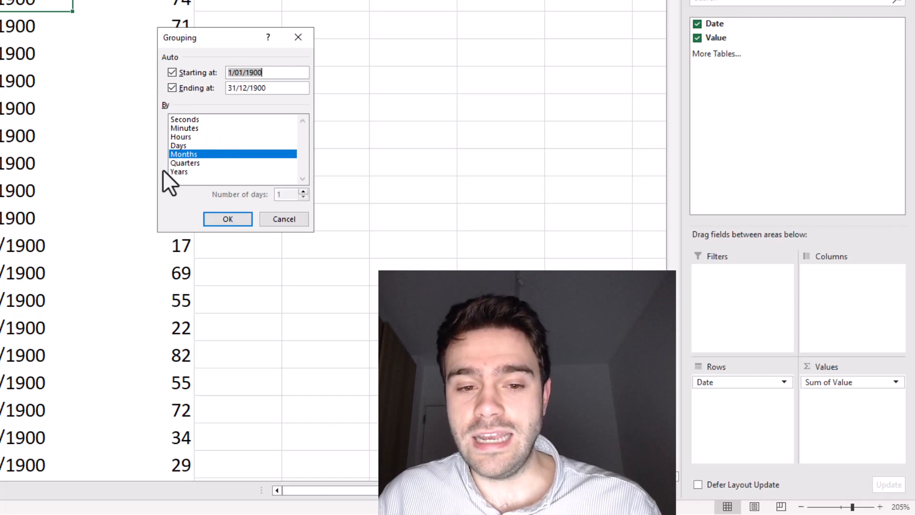
{"action": "left_click", "coordinate": [189, 163]}
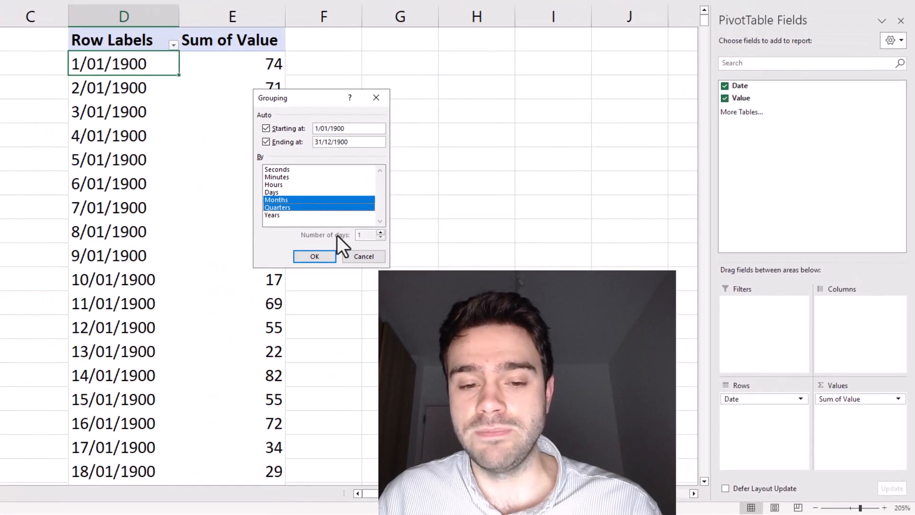
{"action": "left_click", "coordinate": [315, 257]}
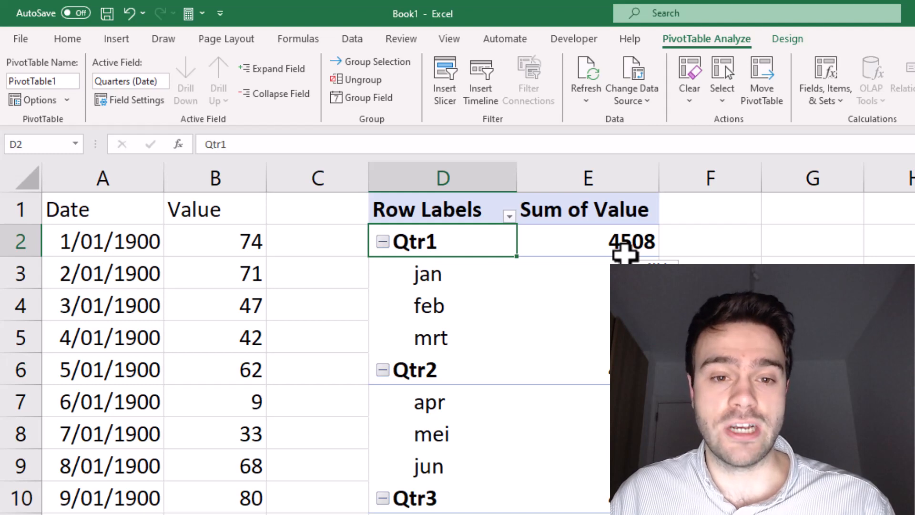
{"action": "left_click", "coordinate": [813, 337]}
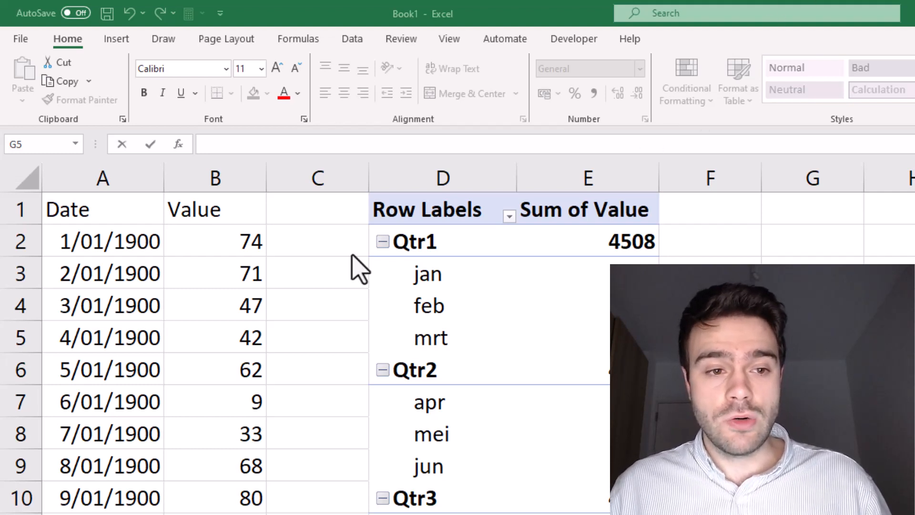
Enter =ISNUMBER(A2) in cell C2 to test whether the date is numeric, and fill the formula down alongside the data
{"action": "left_click", "coordinate": [285, 242]}
{"action": "type", "text": "=ISU"}
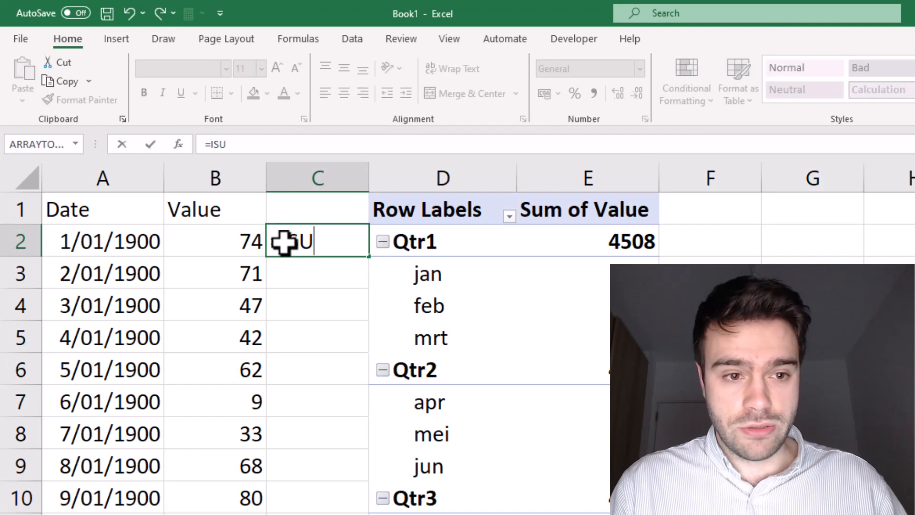
{"action": "key", "text": "BackSpace"}
{"action": "type", "text": "N"}
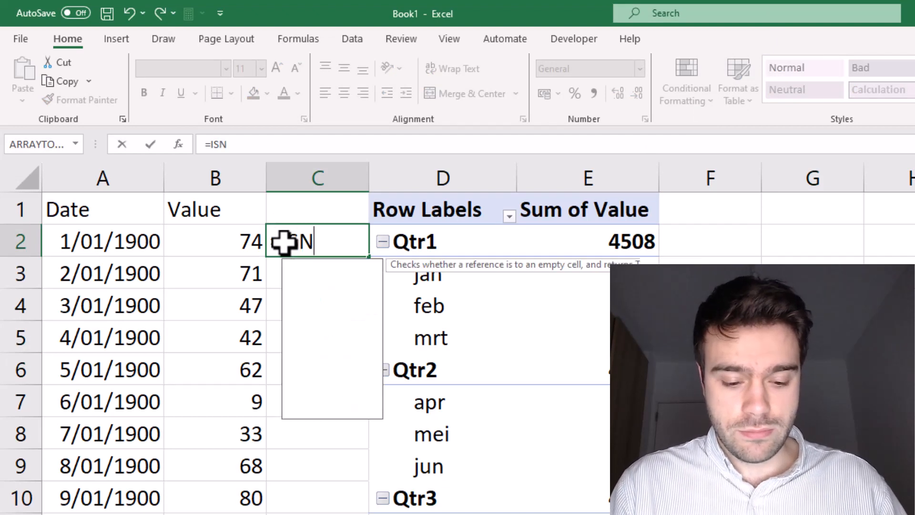
{"action": "type", "text": "UMBER("}
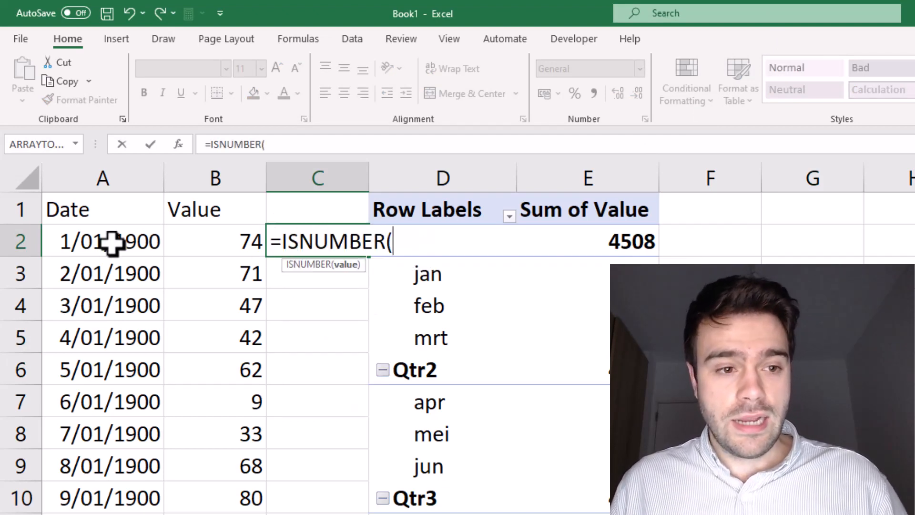
{"action": "left_click", "coordinate": [109, 241]}
{"action": "type", "text": ")"}
{"action": "key", "text": "Return"}
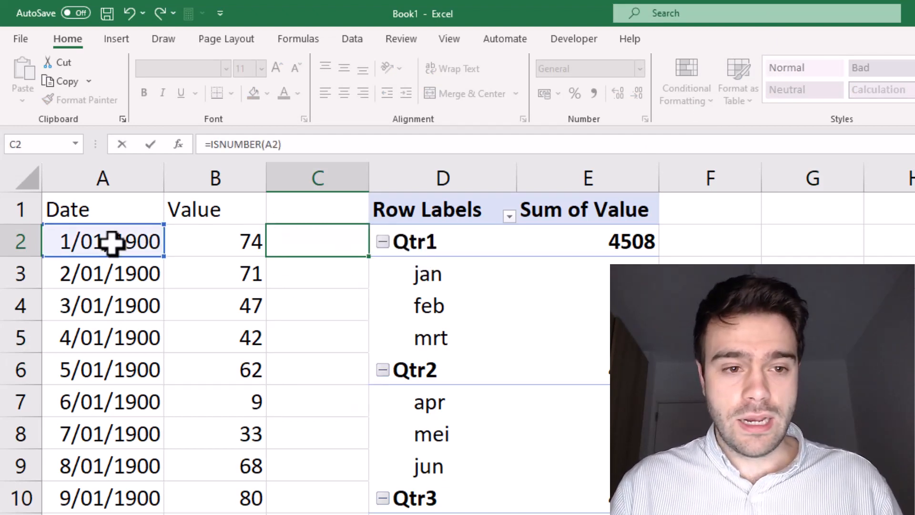
{"action": "left_click", "coordinate": [297, 235]}
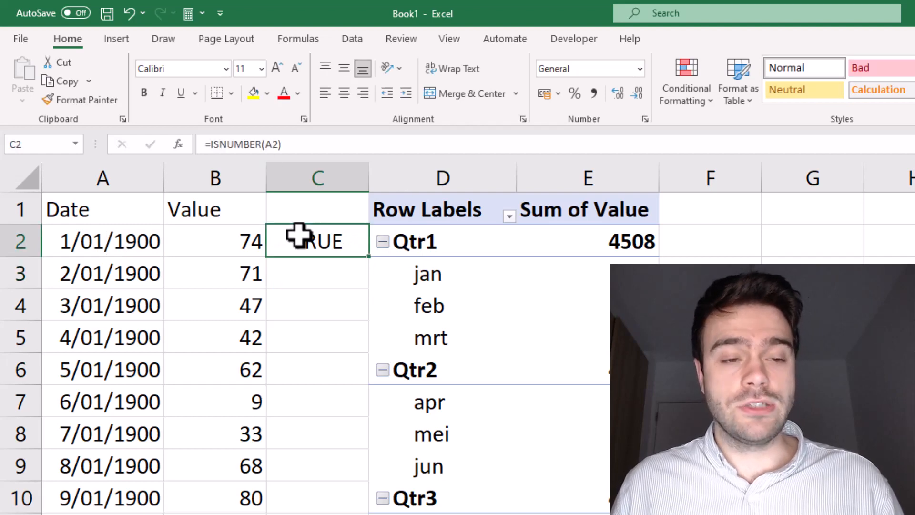
{"action": "double_click", "coordinate": [367, 258]}
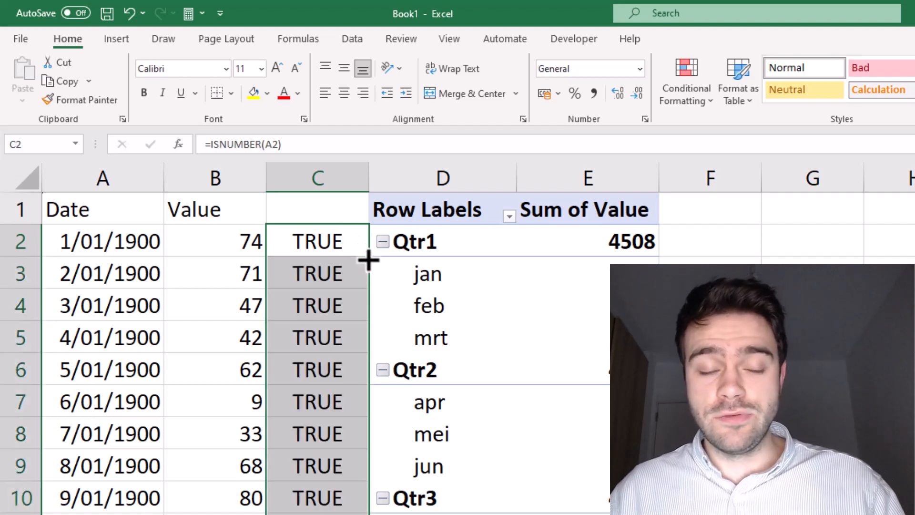